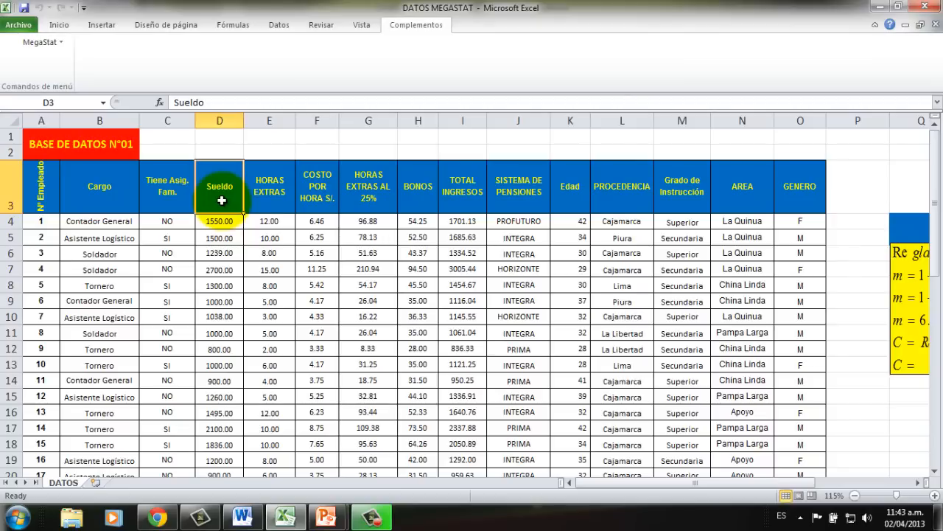
# Start MegaStat's Descriptive Statistics and deselect Mean and Sample variance and standard deviation, keeping only Minimum, maximum, range.
pyautogui.moveTo(625, 480); pyautogui.dragTo(709, 477)
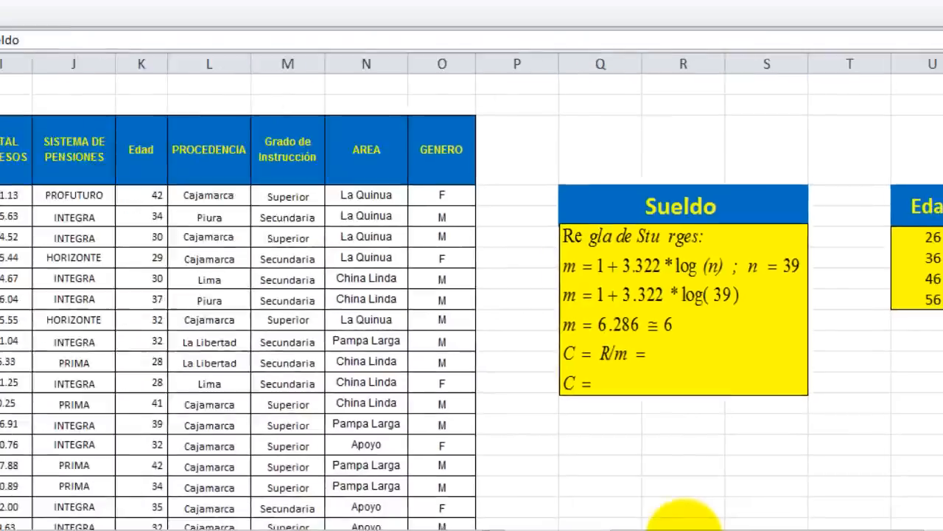
pyautogui.moveTo(694, 482); pyautogui.dragTo(602, 480)
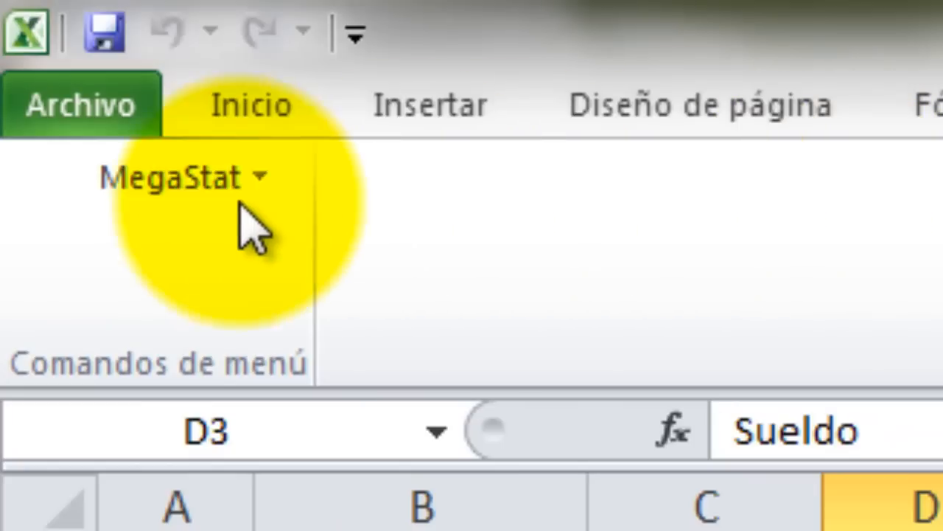
pyautogui.click(131, 192)
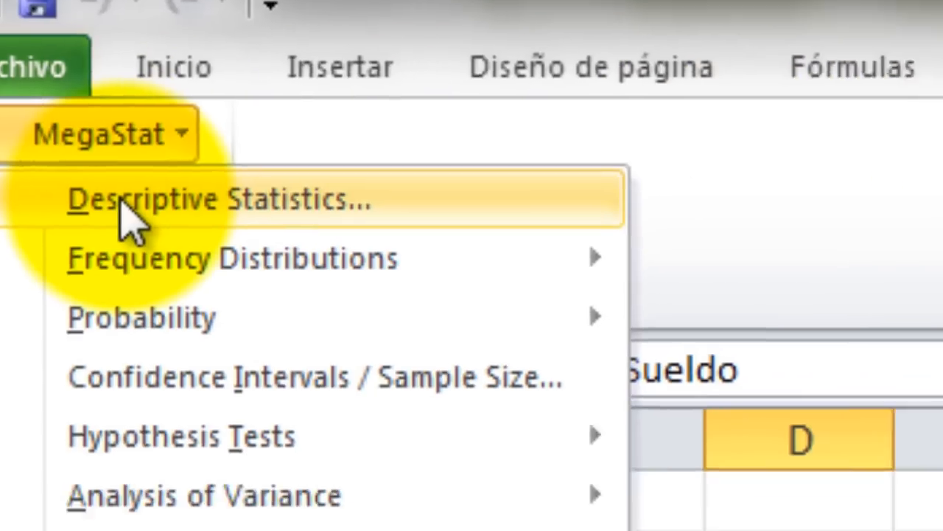
pyautogui.click(195, 250)
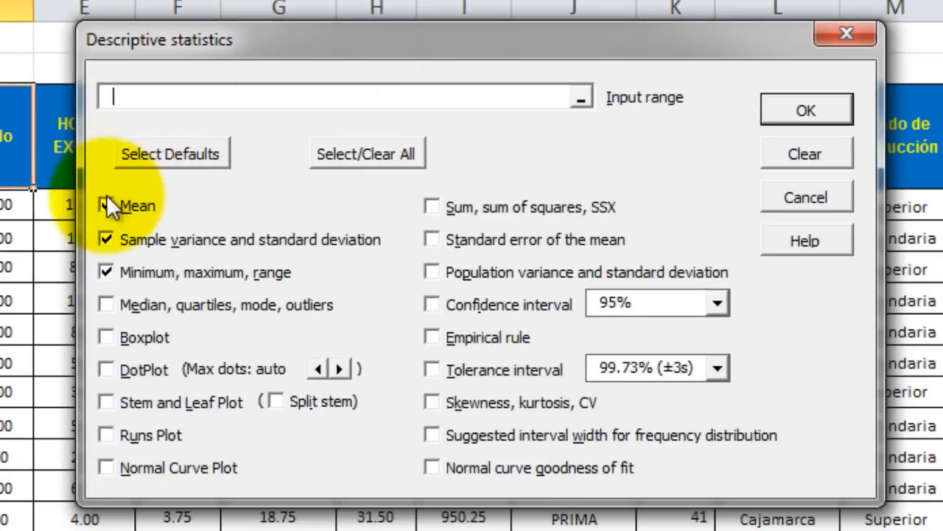
pyautogui.click(106, 205)
pyautogui.click(106, 204)
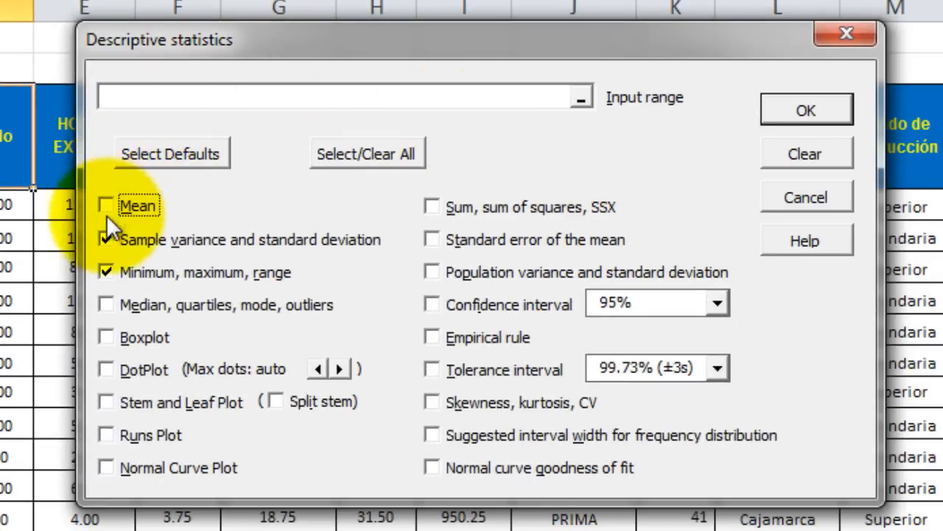
pyautogui.click(107, 241)
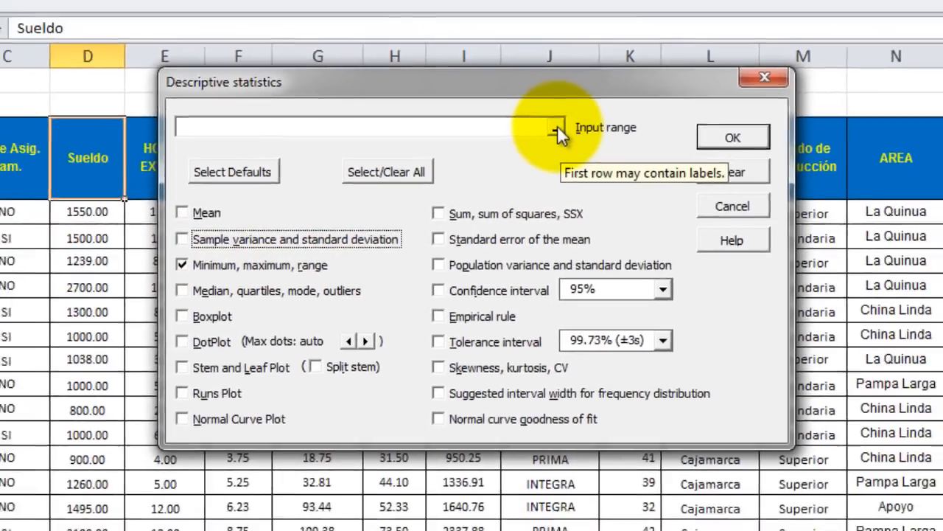
# Use the Sueldo column DATOS!$D$3:$D$42, including its header, as the input range and generate the descriptive statistics.
pyautogui.click(582, 101)
pyautogui.moveTo(220, 188); pyautogui.dragTo(219, 253)
pyautogui.moveTo(212, 302); pyautogui.dragTo(234, 438)
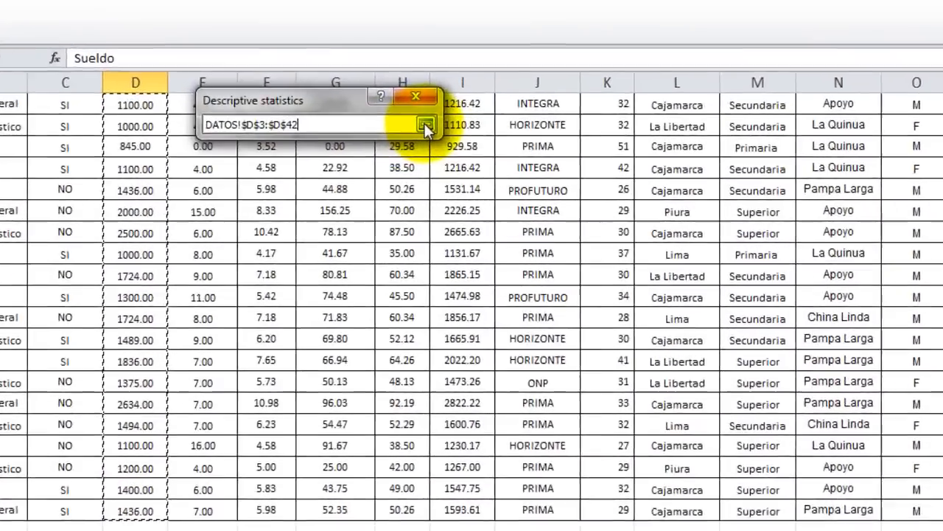
pyautogui.click(436, 152)
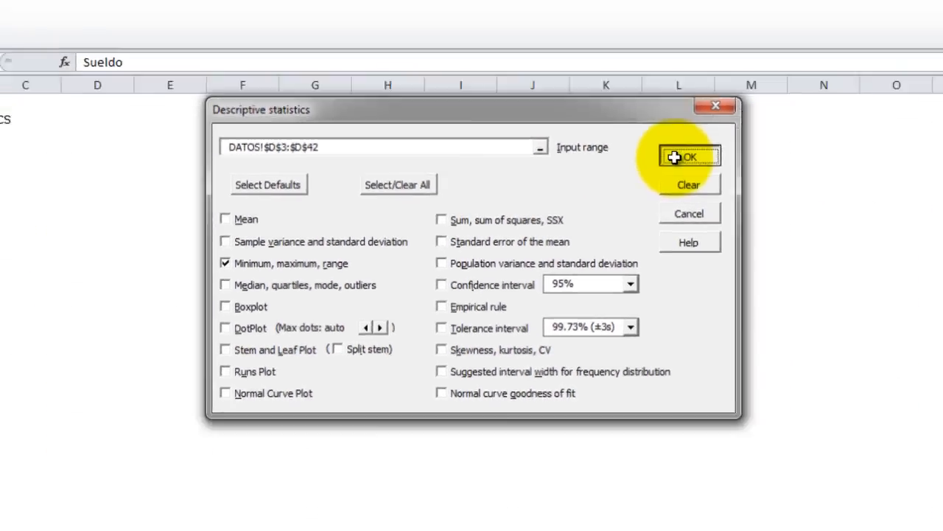
pyautogui.click(748, 133)
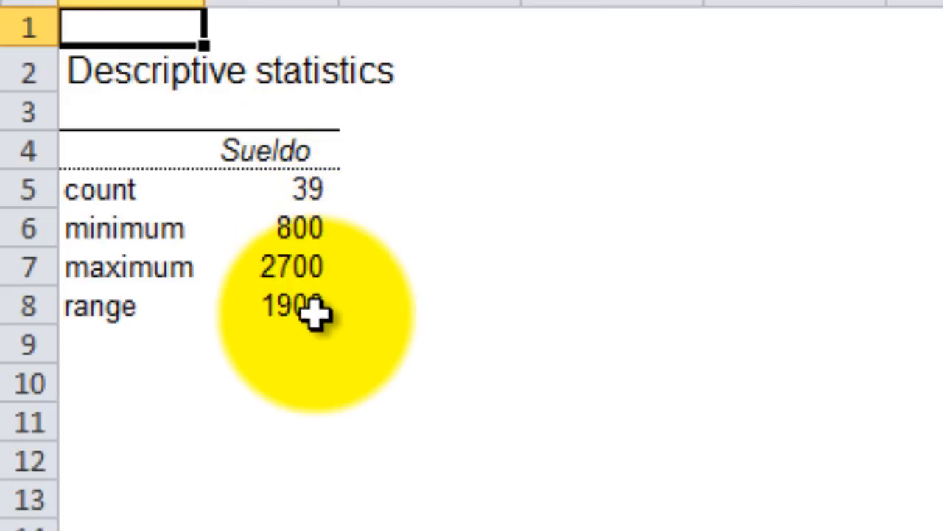
# In the Sueldo equation object on the DATOS sheet, complete the class width line as C = R/m = 1900/6 = 316.67.
pyautogui.click(292, 306)
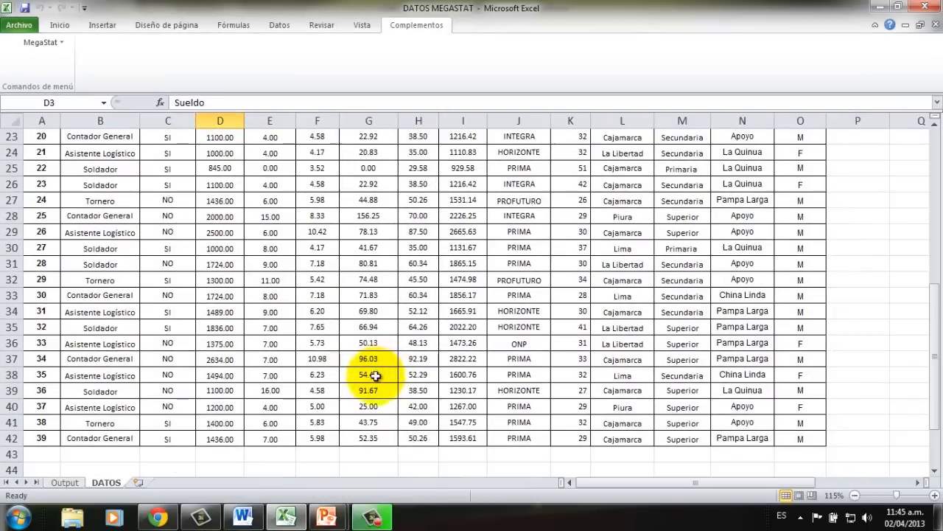
pyautogui.moveTo(934, 373); pyautogui.dragTo(933, 332)
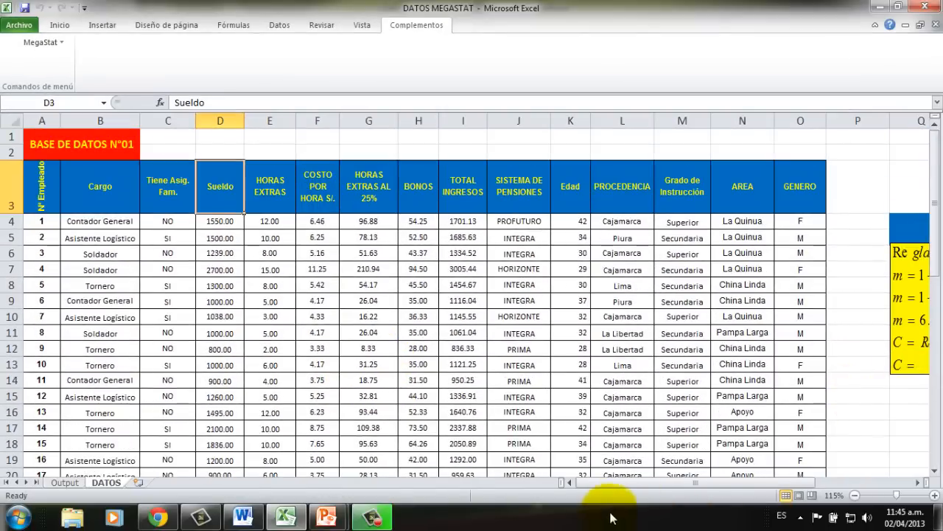
pyautogui.moveTo(631, 483); pyautogui.dragTo(764, 483)
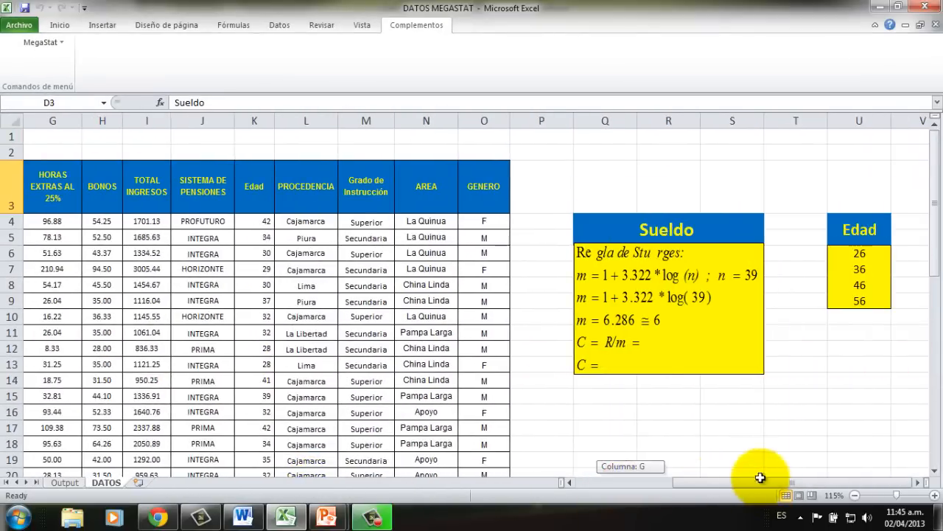
pyautogui.doubleClick(644, 343)
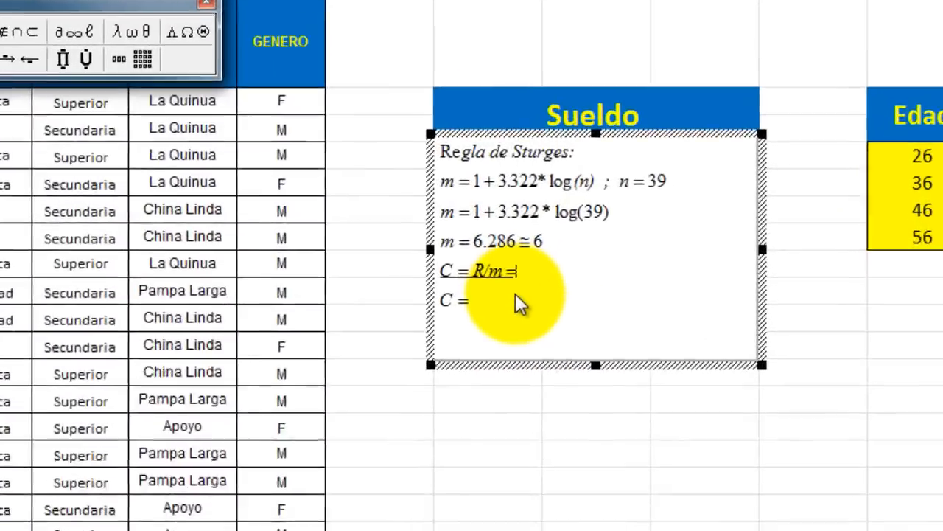
pyautogui.write('19')
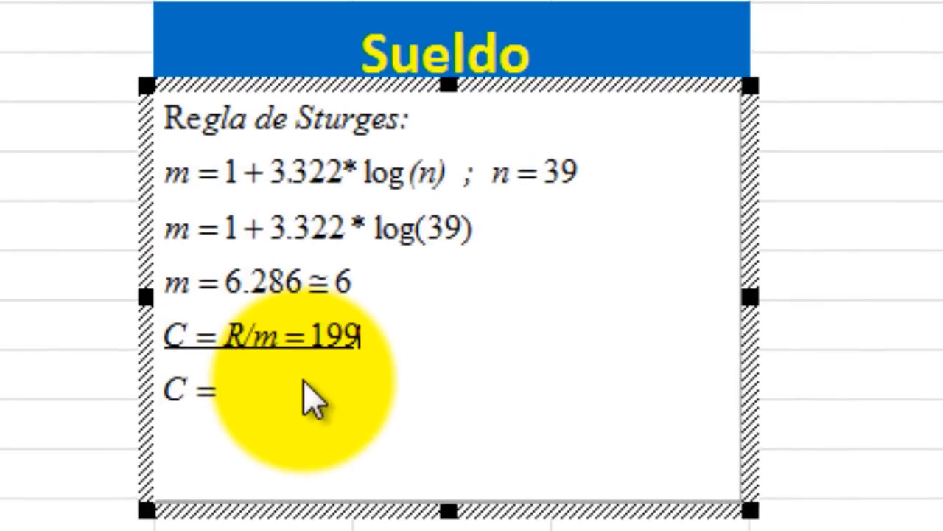
pyautogui.write('00/6 ')
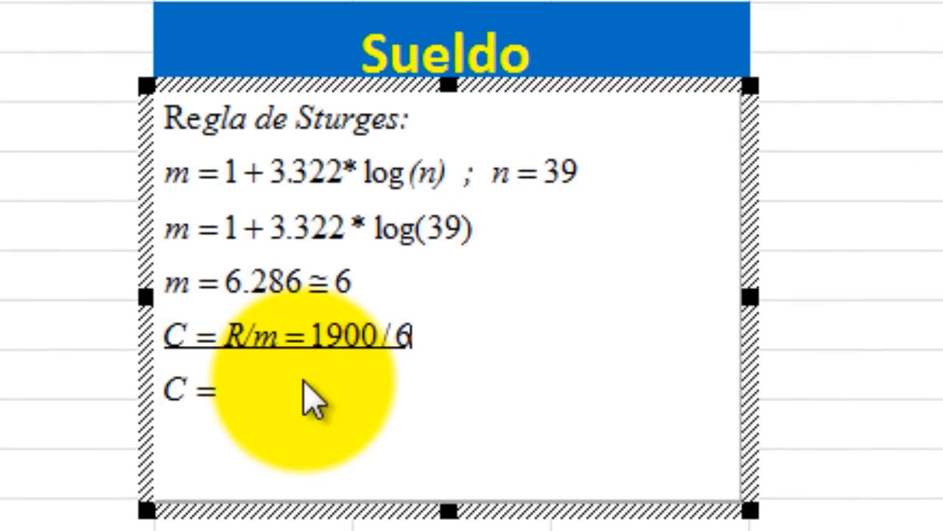
pyautogui.write('=')
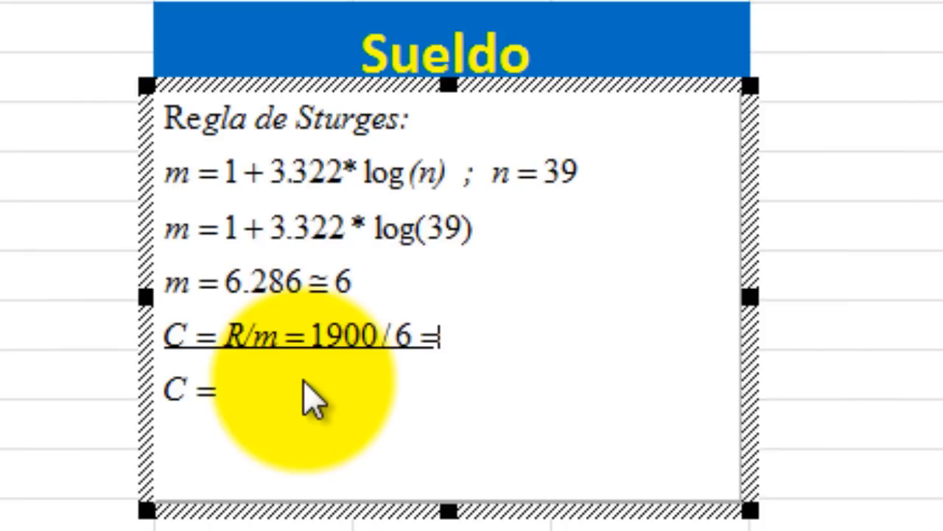
pyautogui.write('316.67')
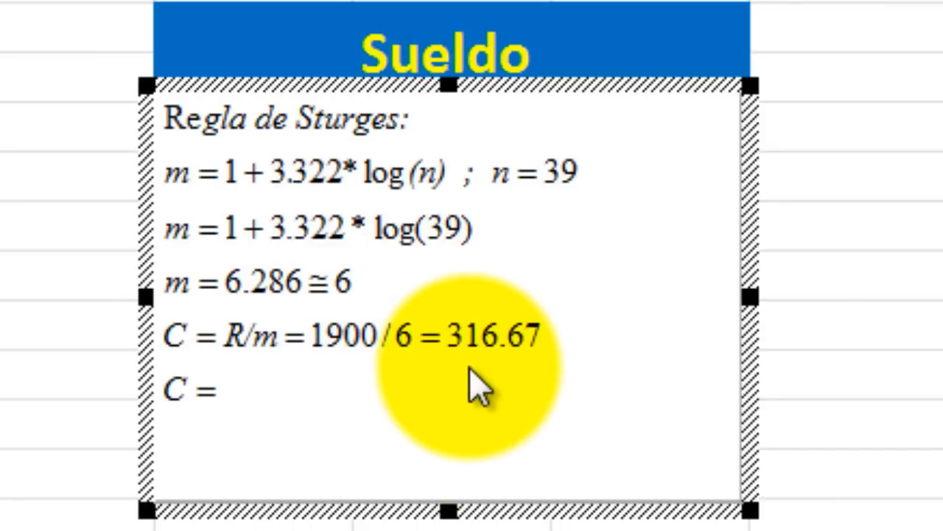
# Add the rounded class width ≅ 317 to the R/m line and complete the last equation line as C = 317.
pyautogui.click(230, 388)
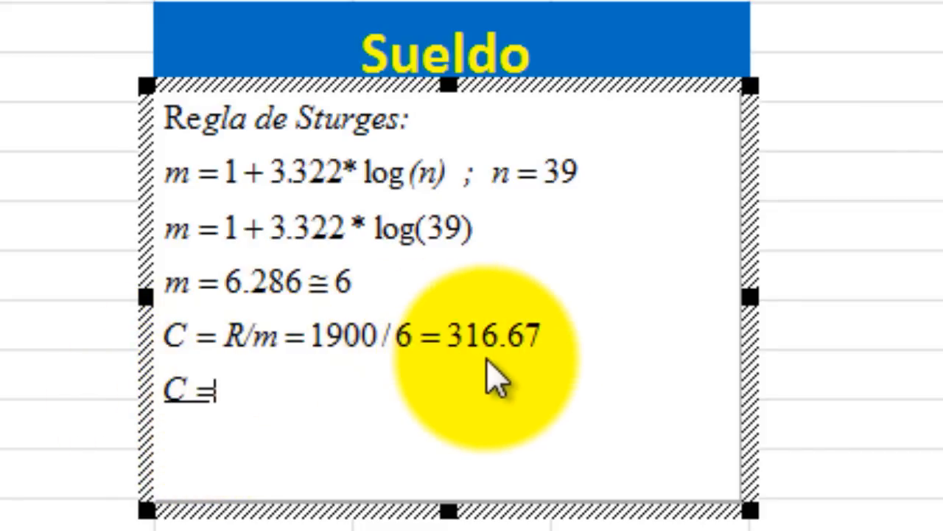
pyautogui.click(566, 339)
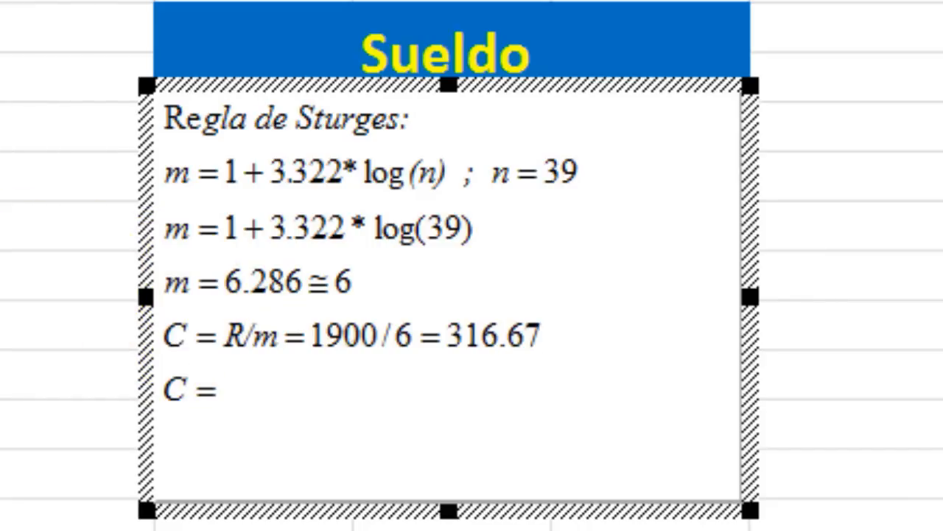
pyautogui.write('≅ ')
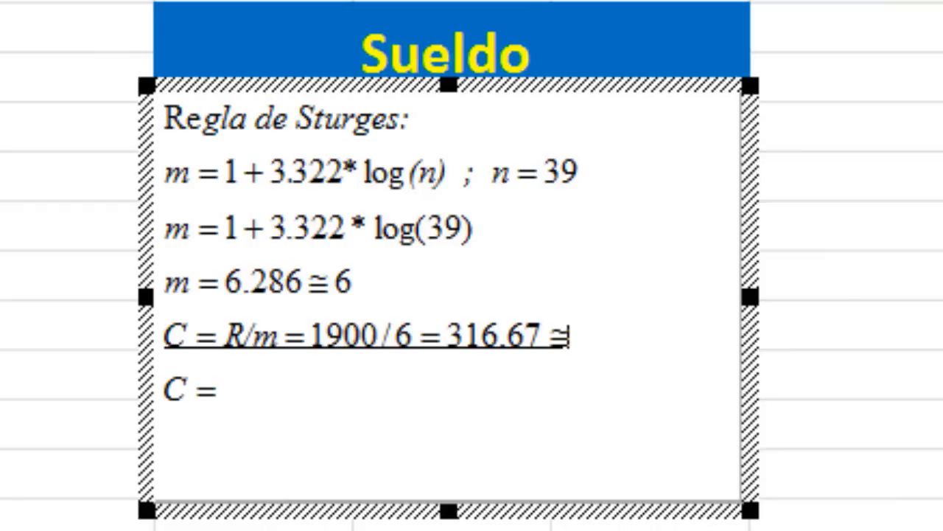
pyautogui.write('317')
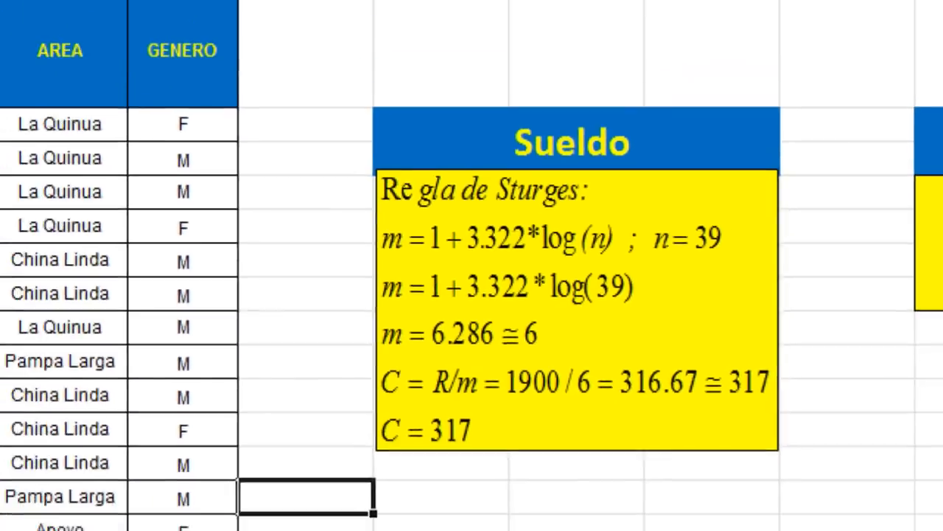
# Start a MegaStat Quantitative frequency distribution with the Sueldo column DATOS!$D$3:$D$42 as the input range.
pyautogui.moveTo(658, 494); pyautogui.dragTo(593, 490)
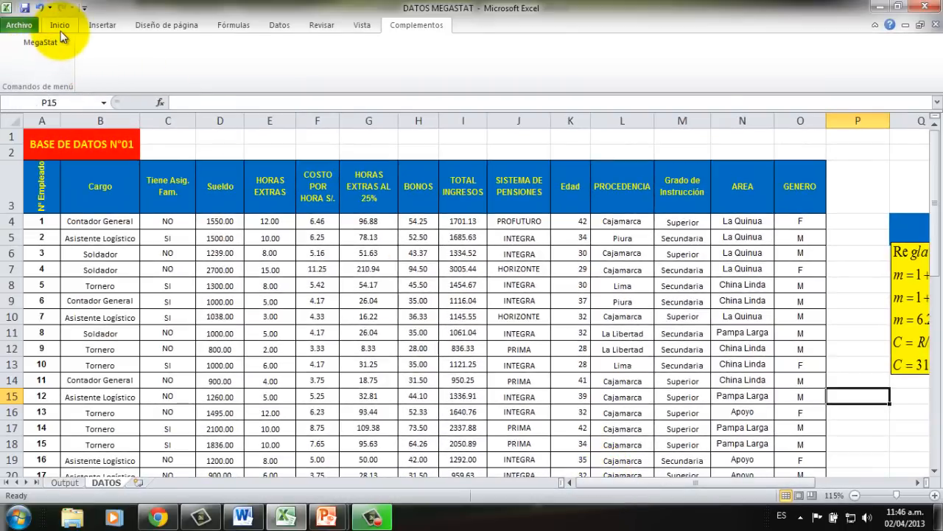
pyautogui.click(60, 26)
pyautogui.click(425, 28)
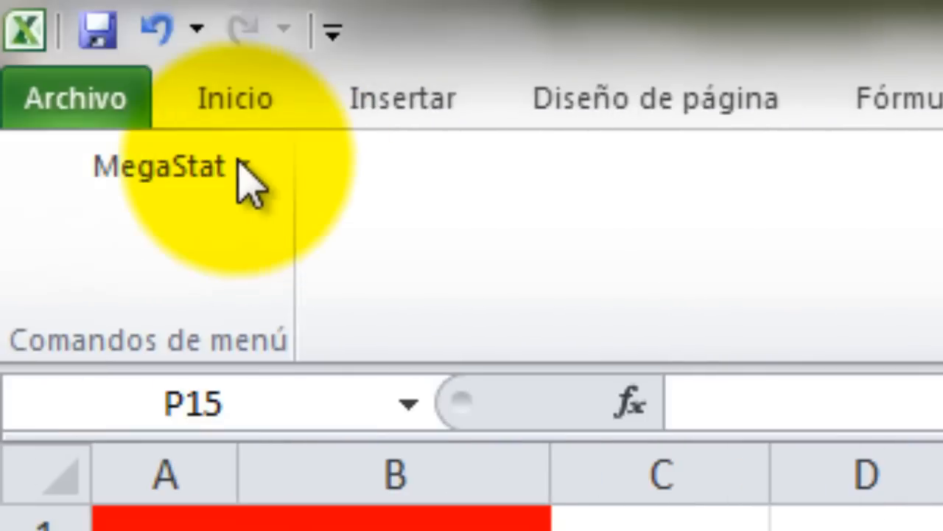
pyautogui.click(225, 166)
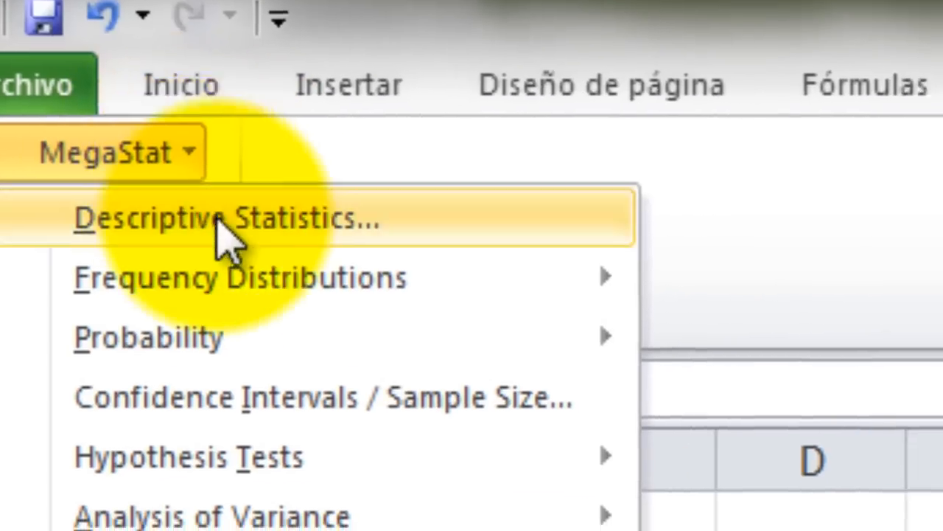
pyautogui.moveTo(296, 279)
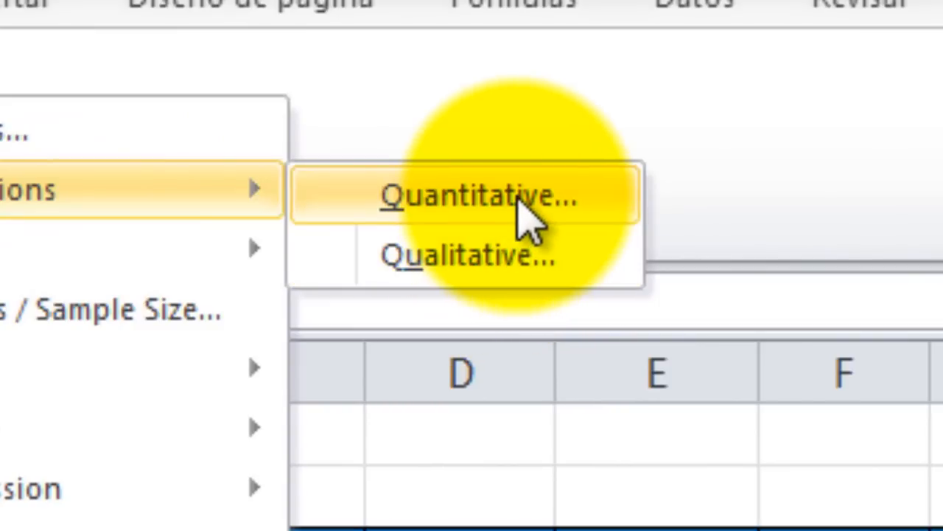
pyautogui.click(520, 197)
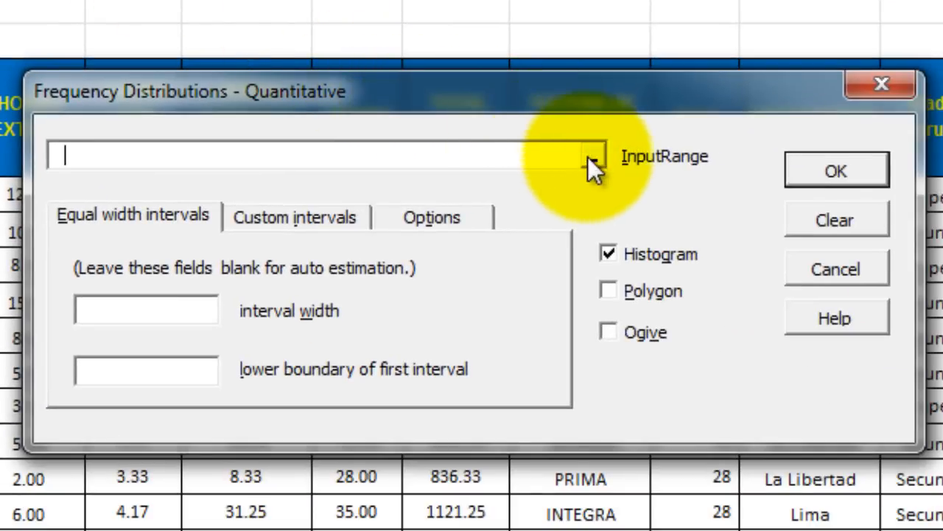
pyautogui.click(593, 159)
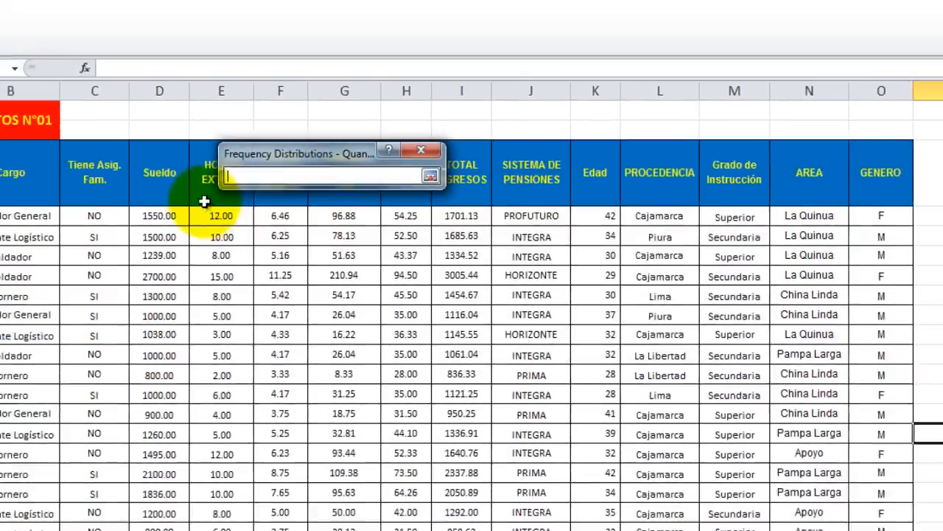
pyautogui.click(220, 186)
pyautogui.moveTo(220, 225); pyautogui.dragTo(221, 420)
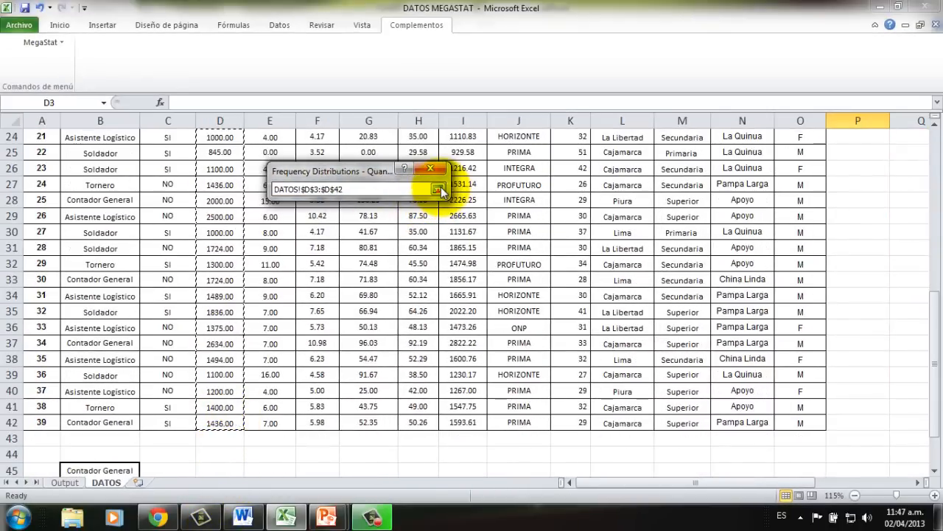
pyautogui.click(439, 188)
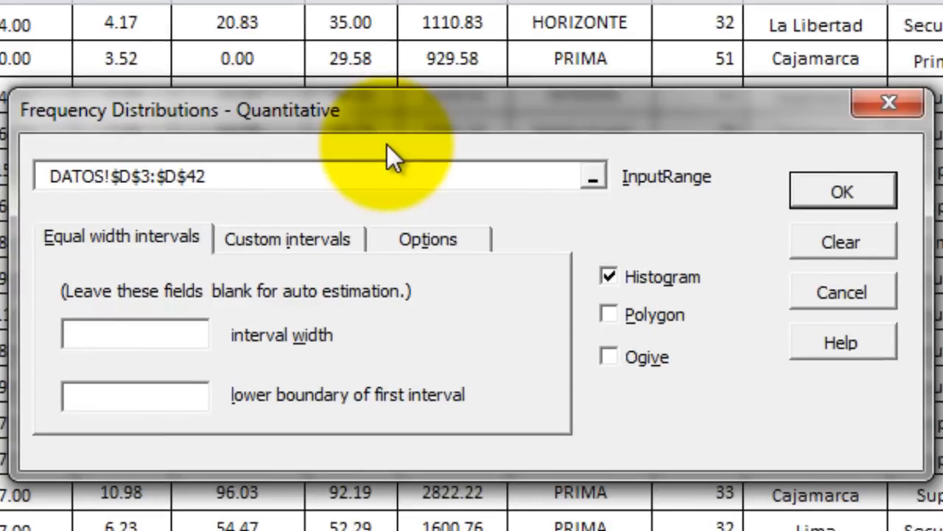
# Set the equal-width intervals to a width of 317 and the lower boundary of the first interval to 800.
pyautogui.click(150, 337)
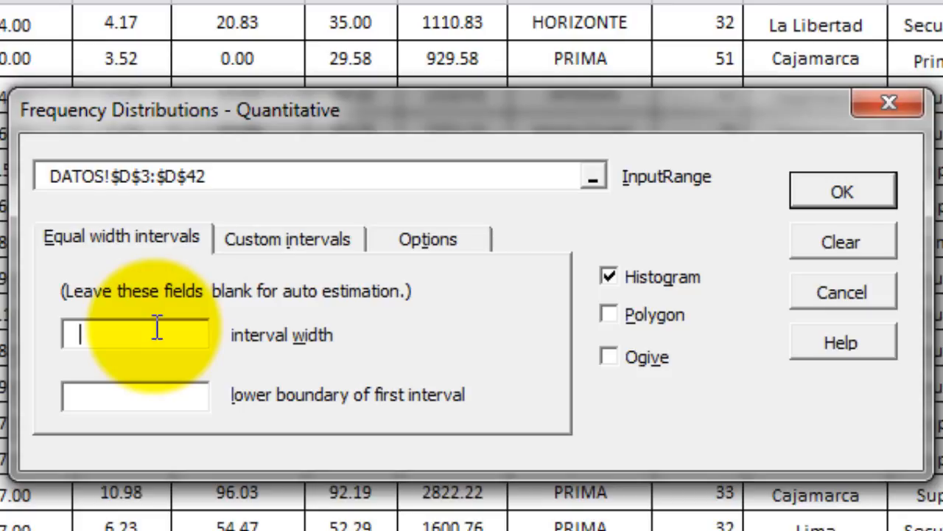
pyautogui.write('317')
pyautogui.click(152, 393)
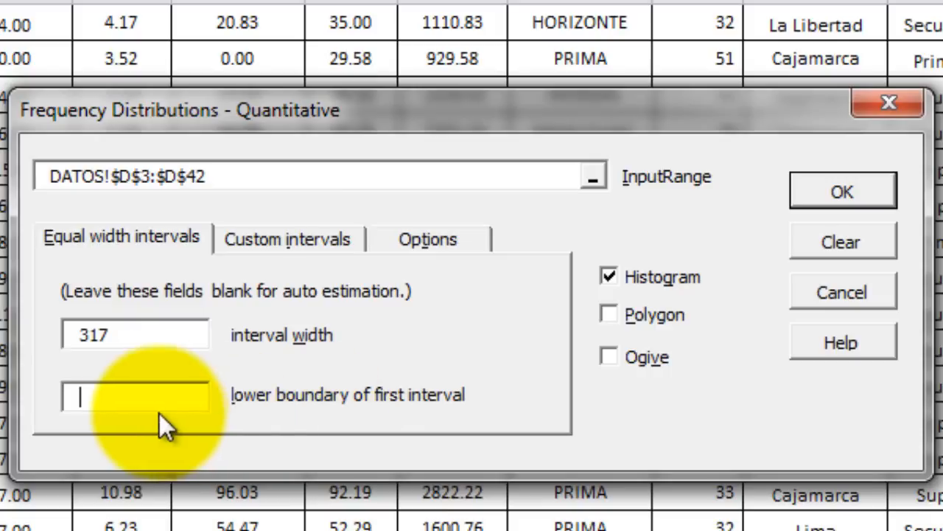
pyautogui.write('800')
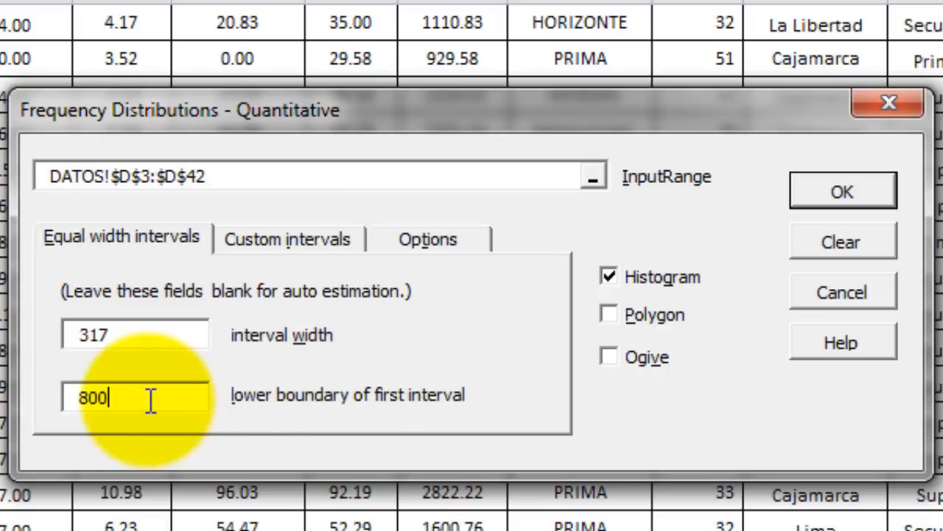
# Generate the frequency distribution without a histogram and widen column D of the output so its upper limits fit.
pyautogui.click(610, 278)
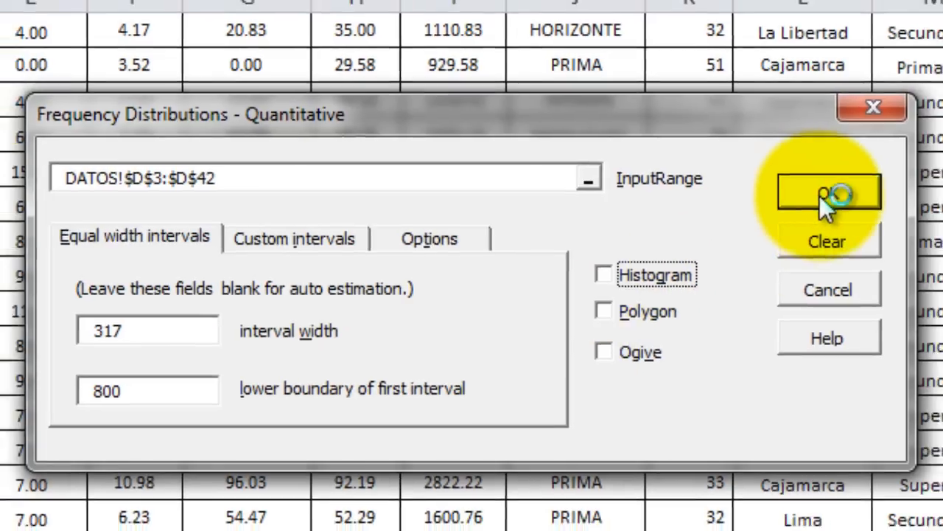
pyautogui.click(833, 196)
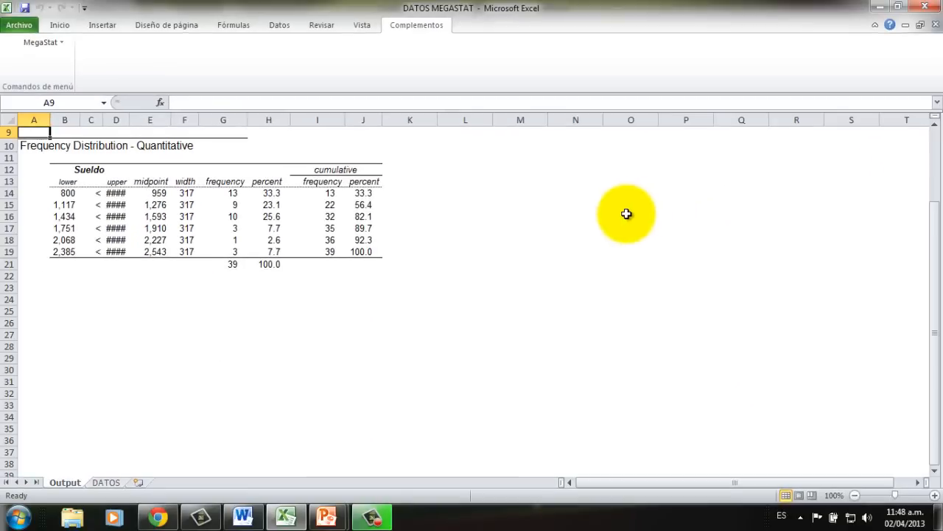
pyautogui.moveTo(132, 120); pyautogui.dragTo(152, 122)
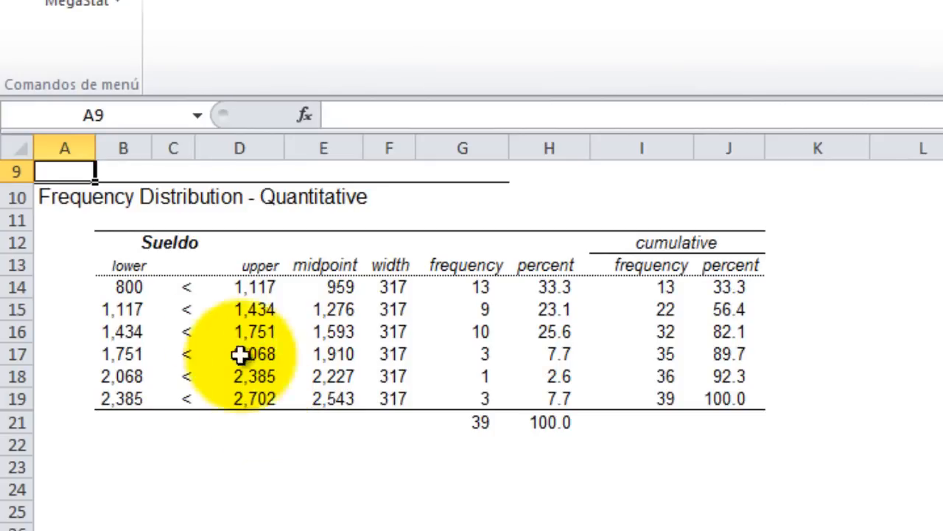
# Examine the Sueldo frequency table's class limits and frequencies, and review the Edad class limits on the DATOS sheet.
pyautogui.click(172, 242)
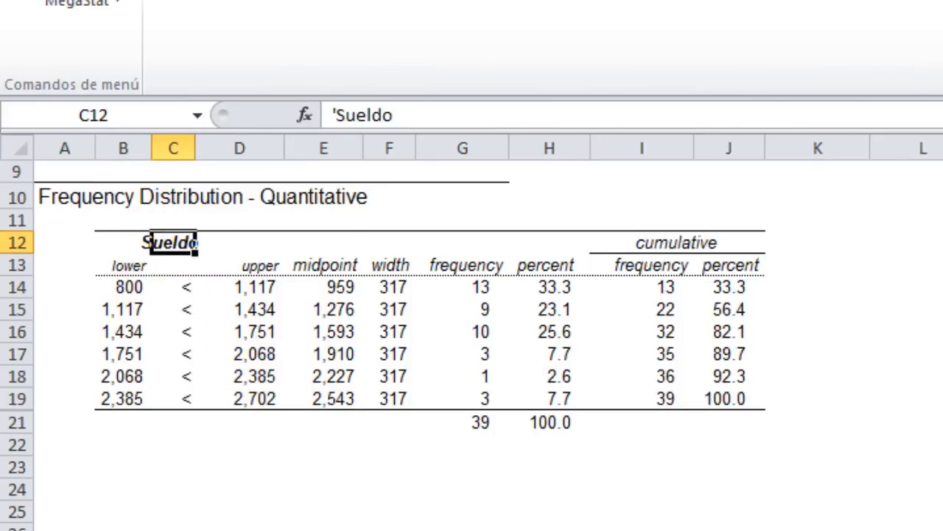
pyautogui.click(478, 285)
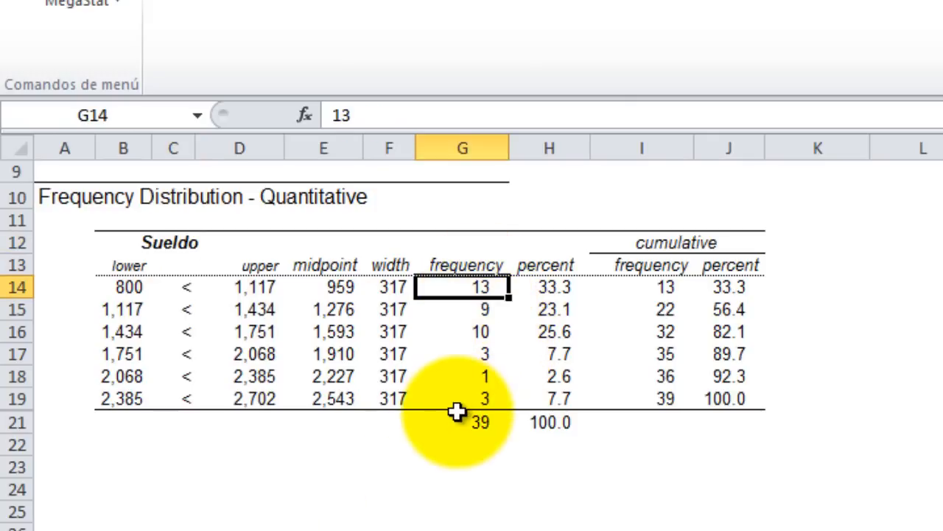
pyautogui.click(129, 288)
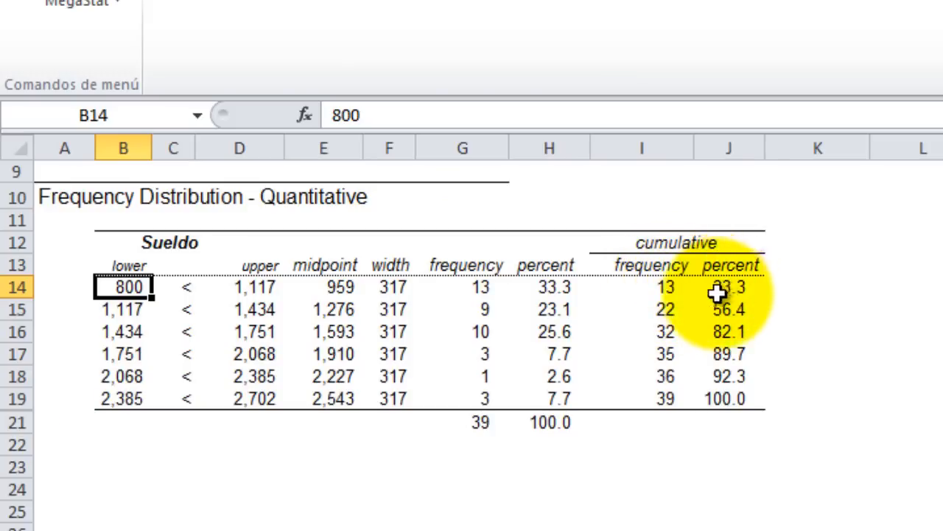
pyautogui.click(683, 465)
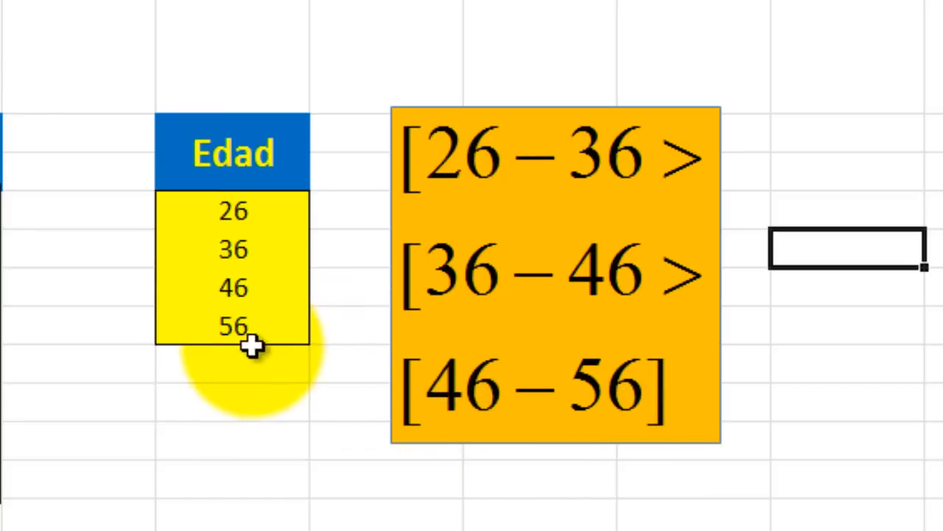
pyautogui.click(193, 214)
pyautogui.click(194, 262)
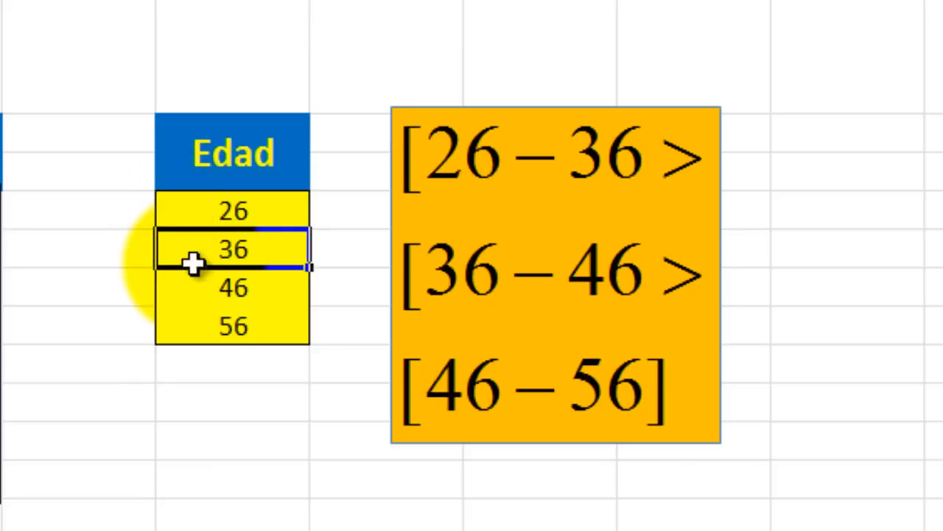
pyautogui.click(201, 295)
pyautogui.click(210, 325)
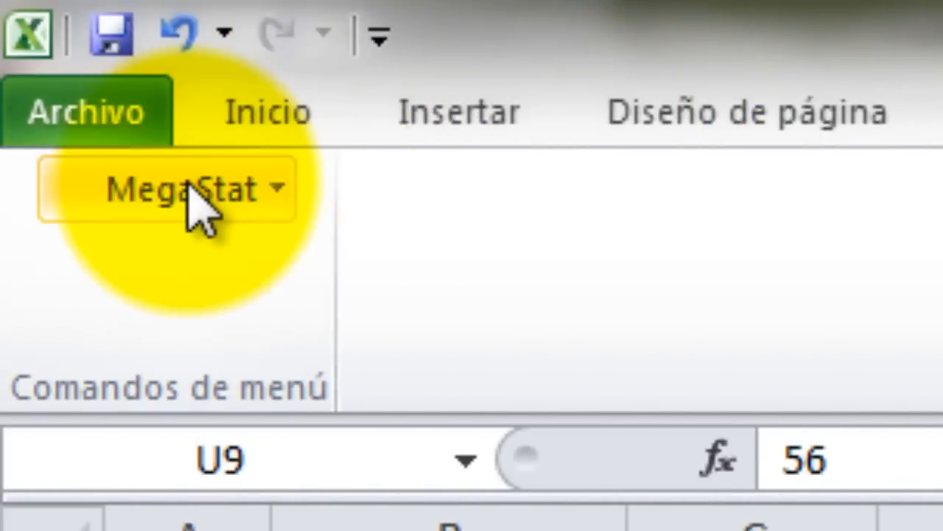
# Start a MegaStat Quantitative frequency distribution, clear the previous settings, and set the Edad column DATOS!$K$3:$K$42 as the input range.
pyautogui.click(193, 199)
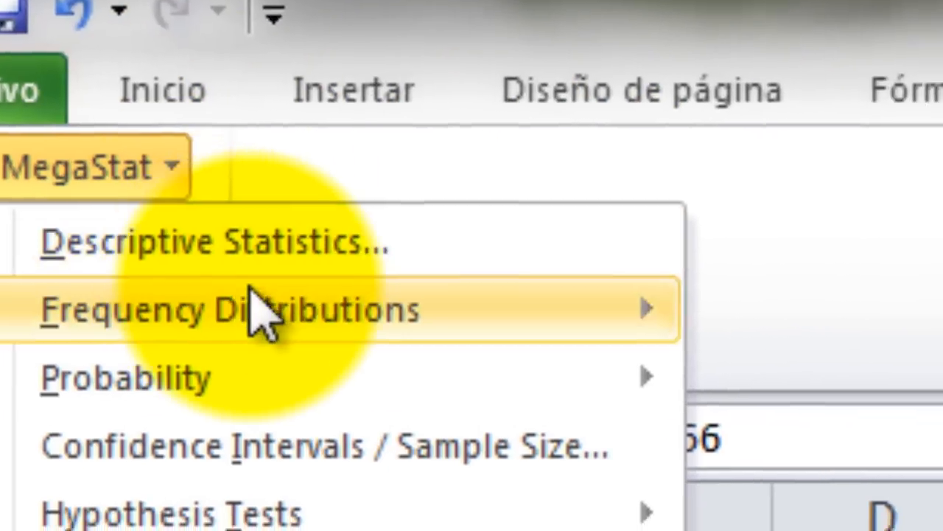
pyautogui.moveTo(409, 336)
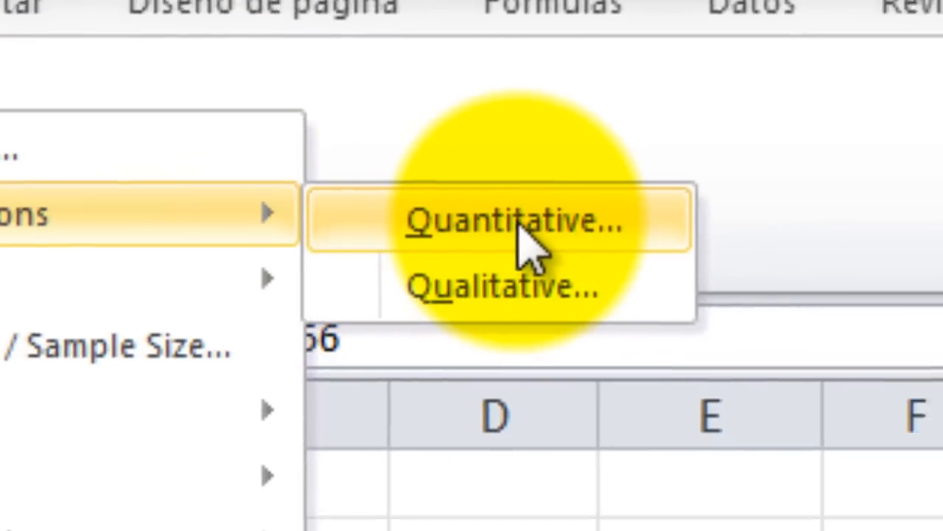
pyautogui.click(554, 257)
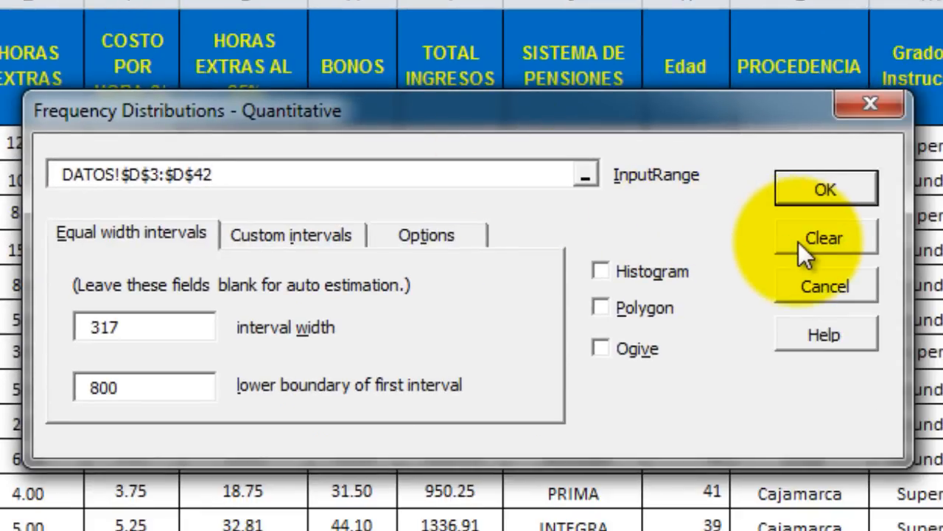
pyautogui.click(798, 242)
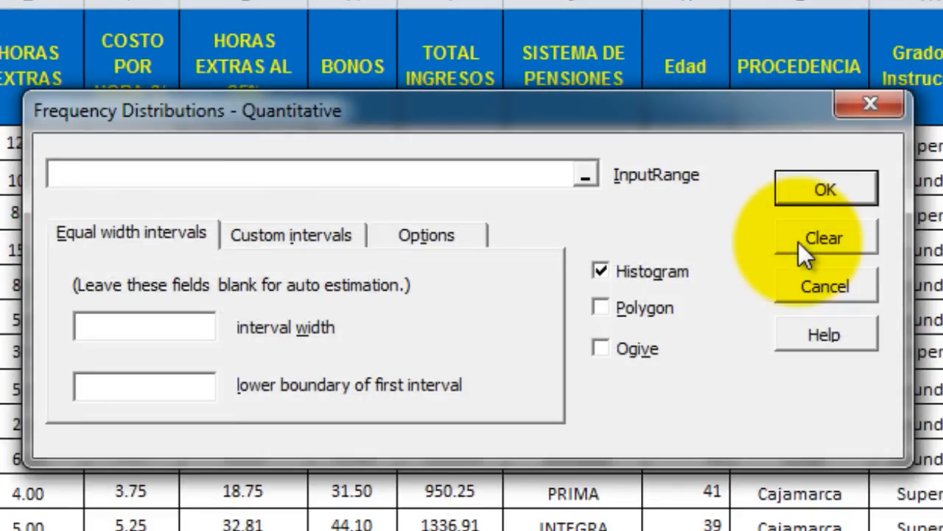
pyautogui.click(586, 177)
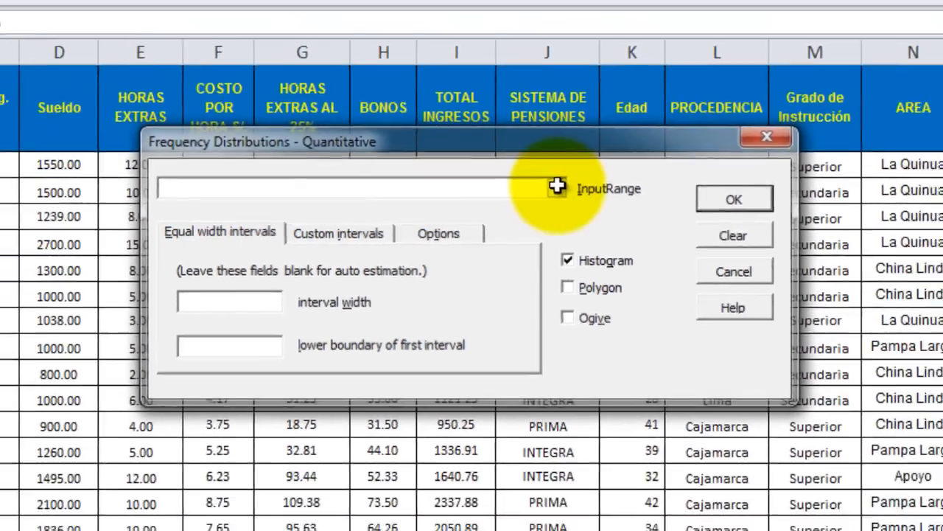
pyautogui.moveTo(686, 67); pyautogui.dragTo(563, 422)
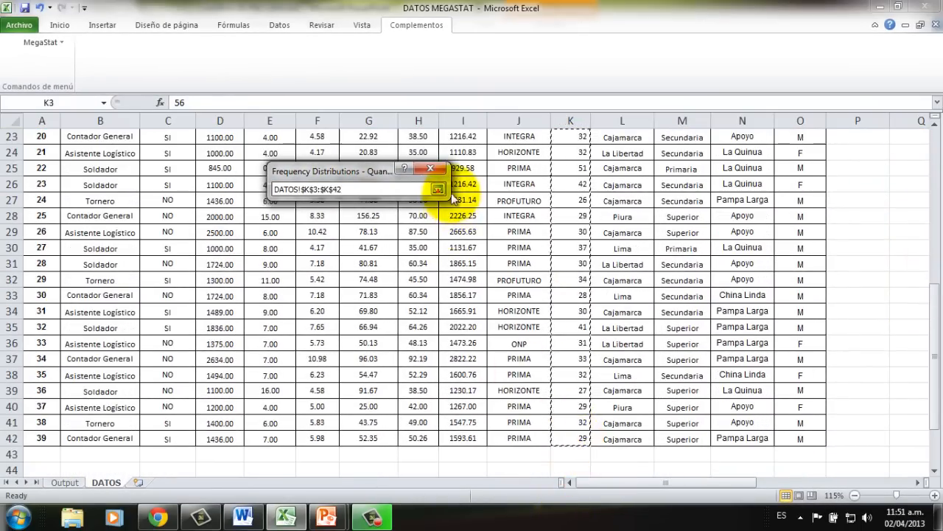
pyautogui.click(438, 189)
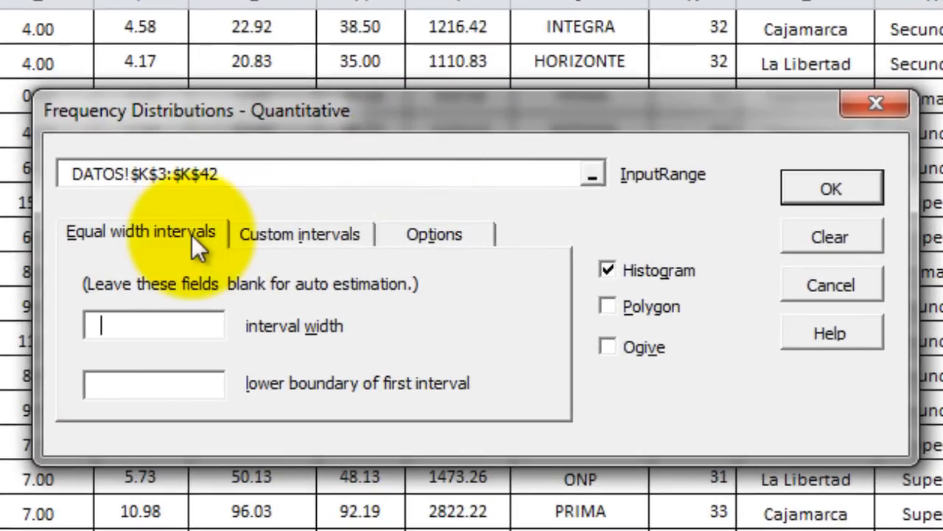
# Use custom intervals with the bin range DATOS!$U$6:$U$9 and generate the Edad frequency distribution without a histogram.
pyautogui.click(304, 249)
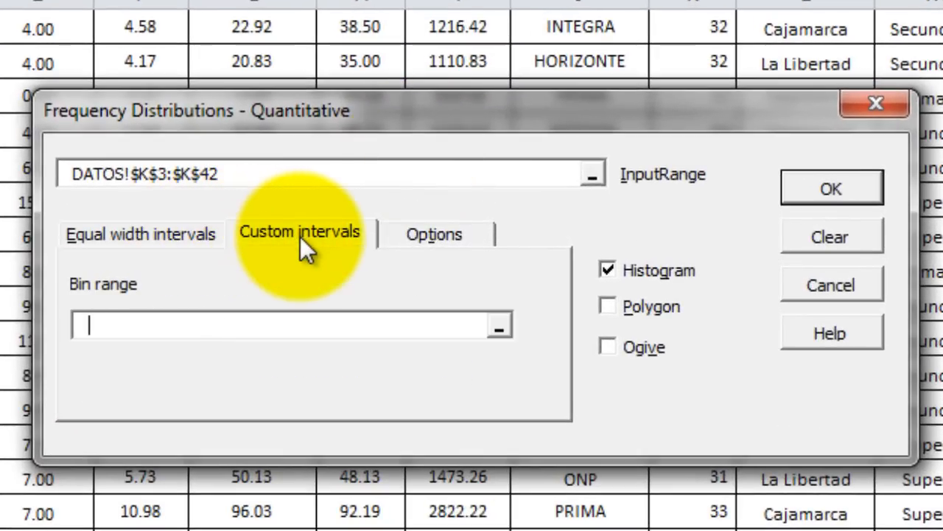
pyautogui.click(500, 326)
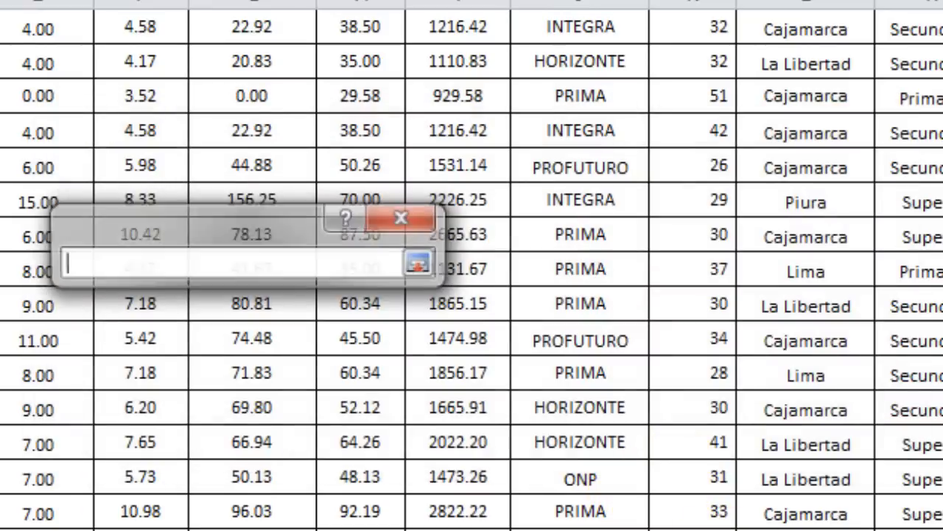
pyautogui.hscroll(6, 472, 369)
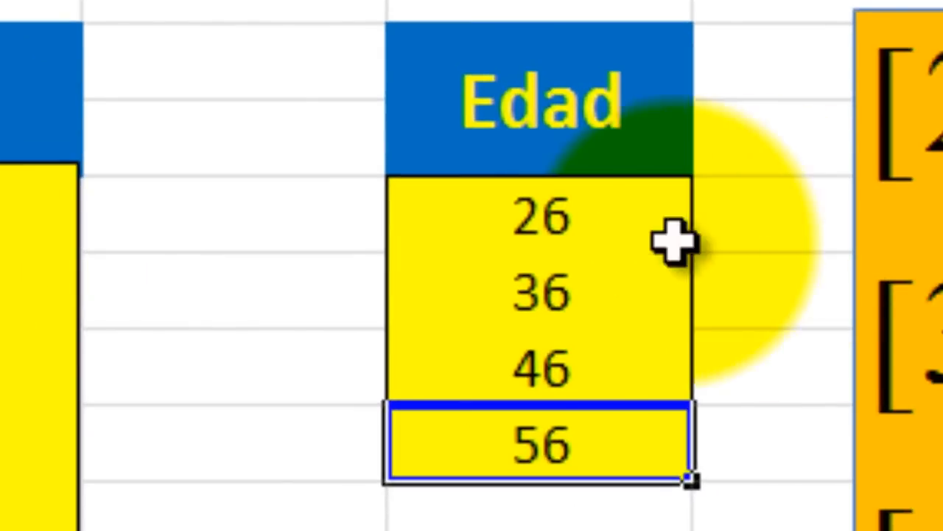
pyautogui.moveTo(758, 207); pyautogui.dragTo(760, 284)
pyautogui.moveTo(538, 303); pyautogui.dragTo(551, 433)
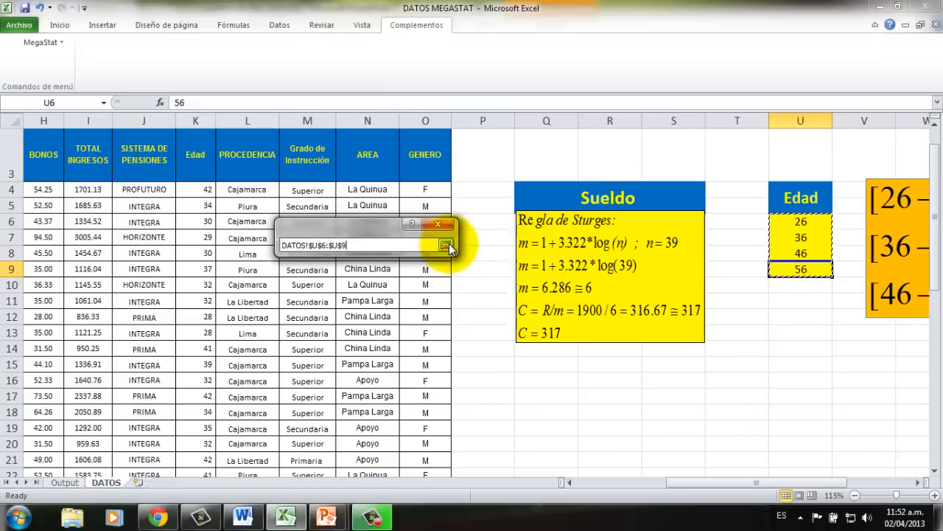
pyautogui.click(449, 244)
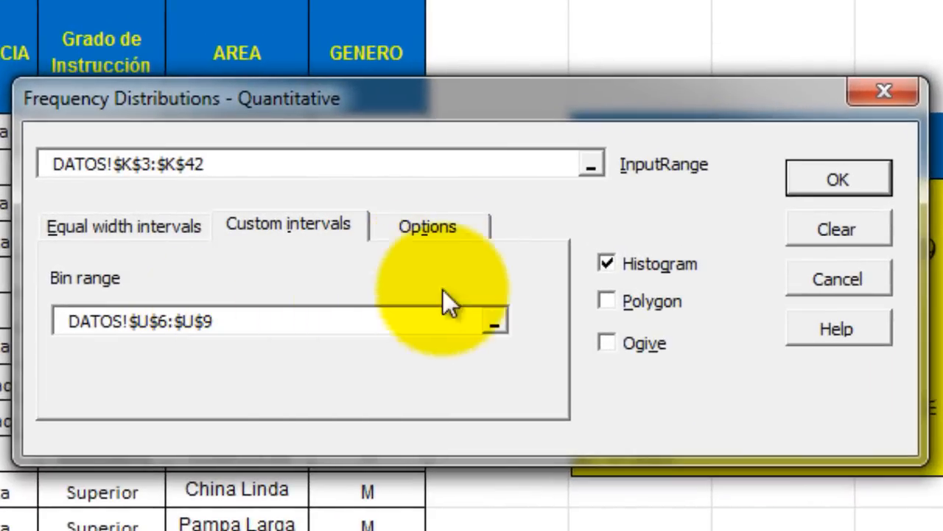
pyautogui.click(606, 264)
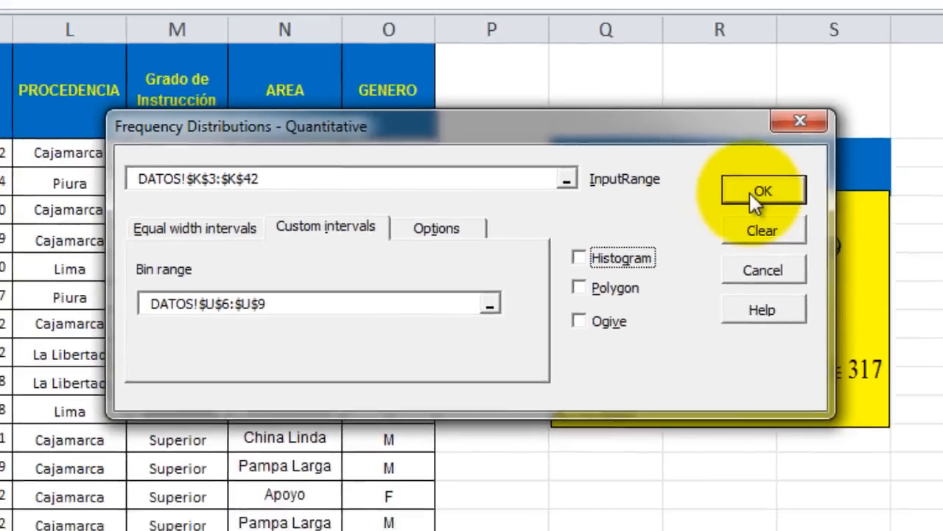
pyautogui.click(824, 182)
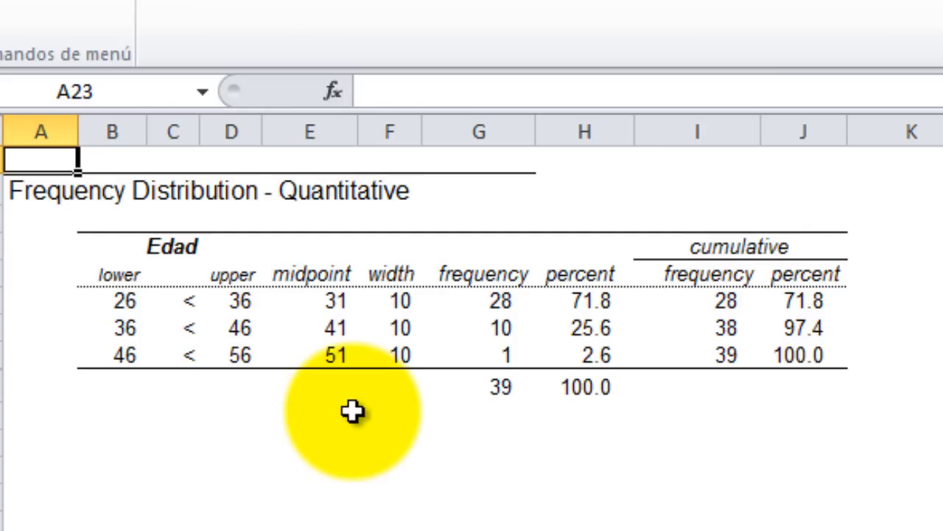